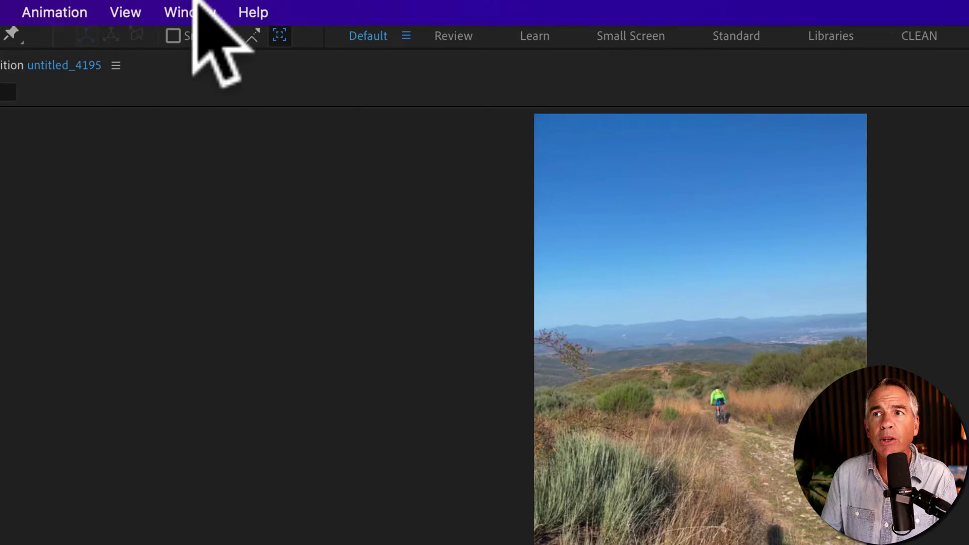
Switch to the Default workspace and briefly expand, then collapse, the Content-Aware Fill panel
{"action": "left_click", "coordinate": [286, 5]}
{"action": "mouse_move", "coordinate": [217, 44]}
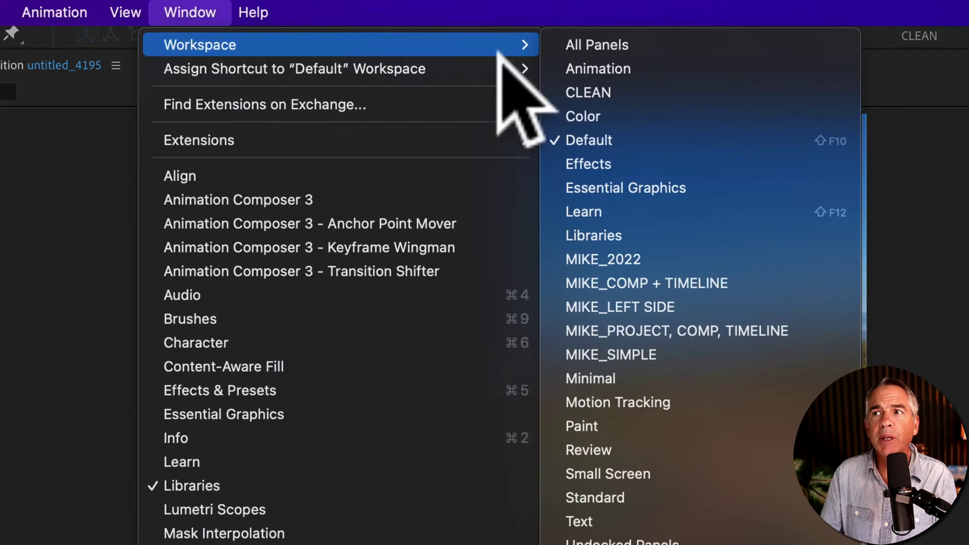
{"action": "left_click", "coordinate": [61, 272]}
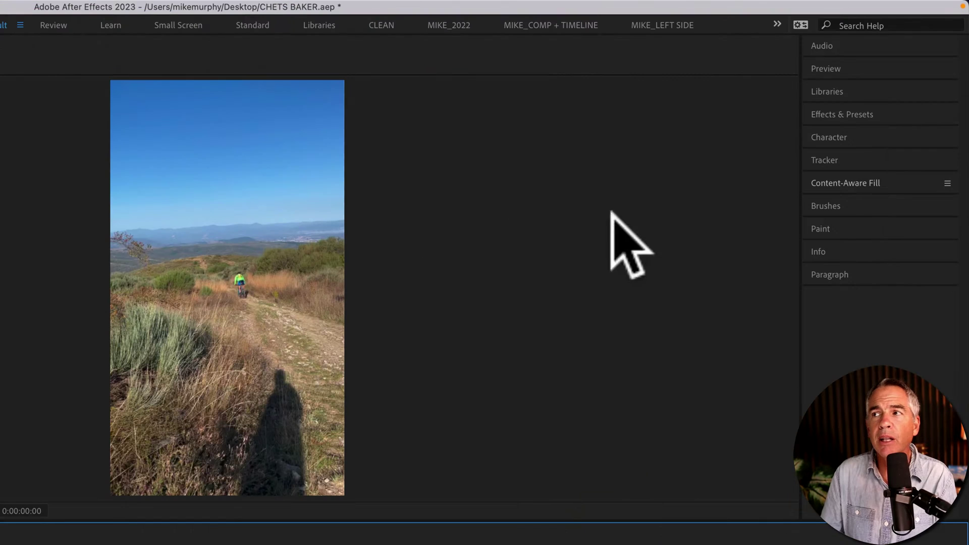
{"action": "left_click", "coordinate": [861, 183]}
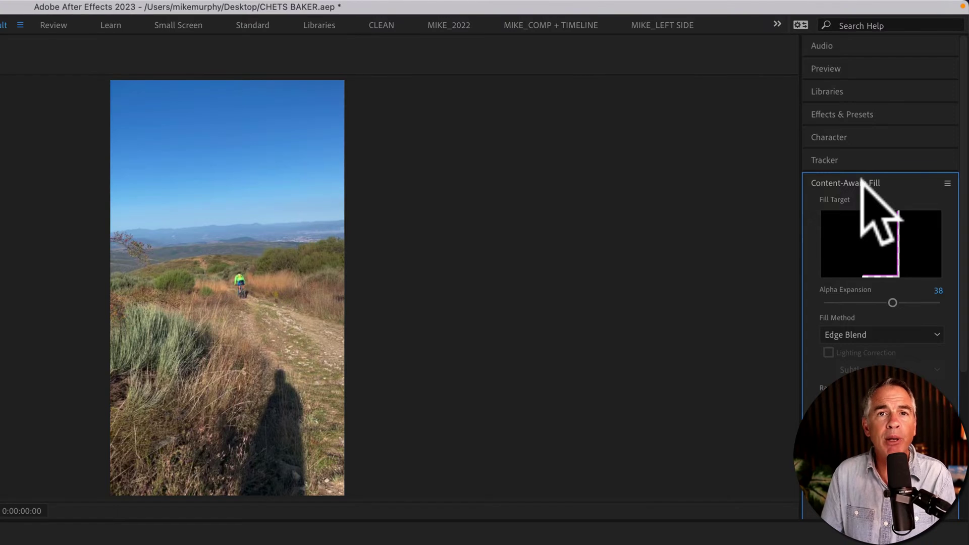
{"action": "left_click", "coordinate": [862, 183]}
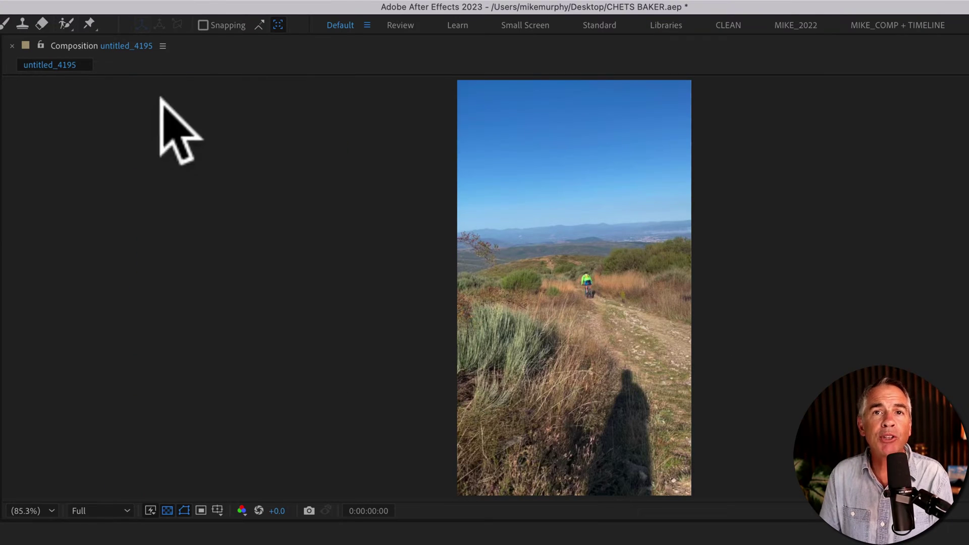
Rewind the playhead to 0:00:00:00 and select the CAMINO de SANTIAGO BIKER layer
{"action": "left_click", "coordinate": [214, 9]}
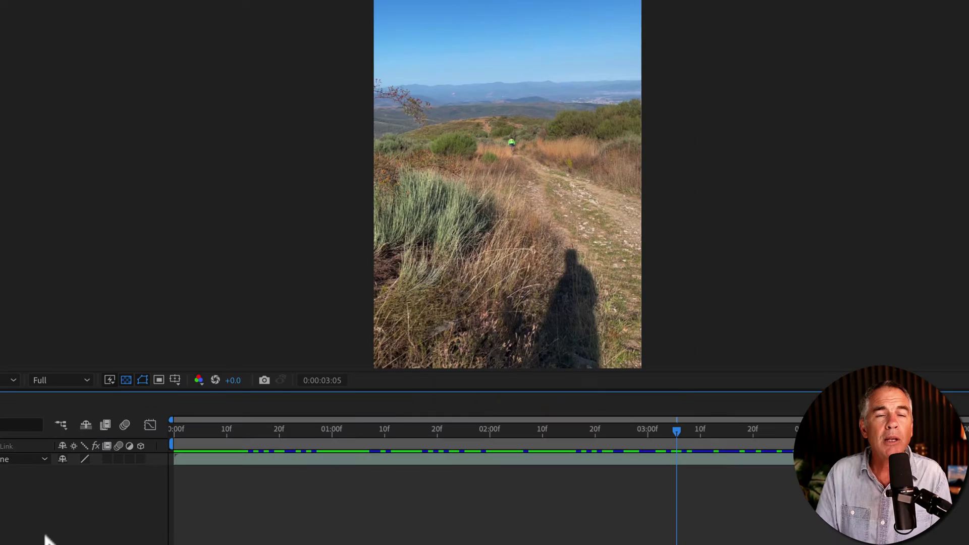
{"action": "left_click_drag", "start_coordinate": [674, 428], "coordinate": [155, 430]}
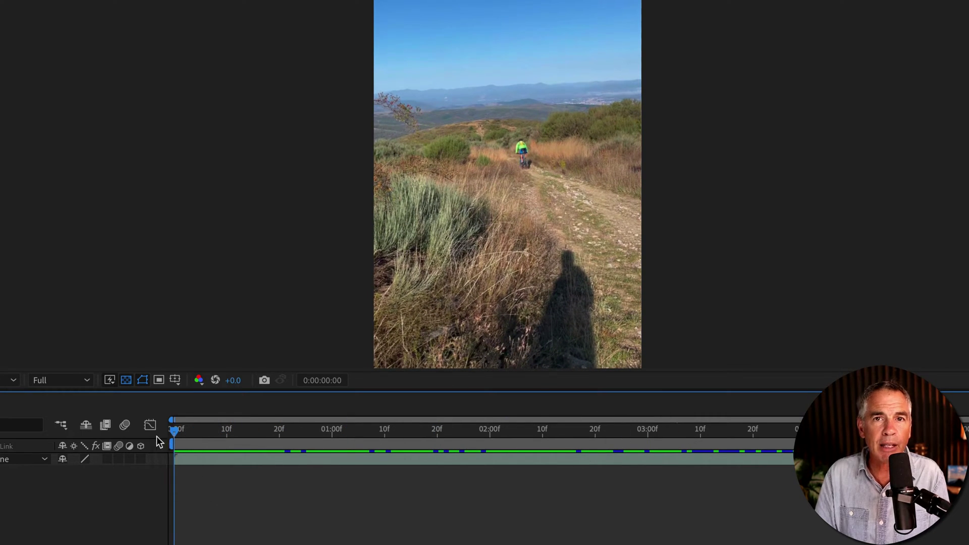
{"action": "left_click", "coordinate": [505, 360]}
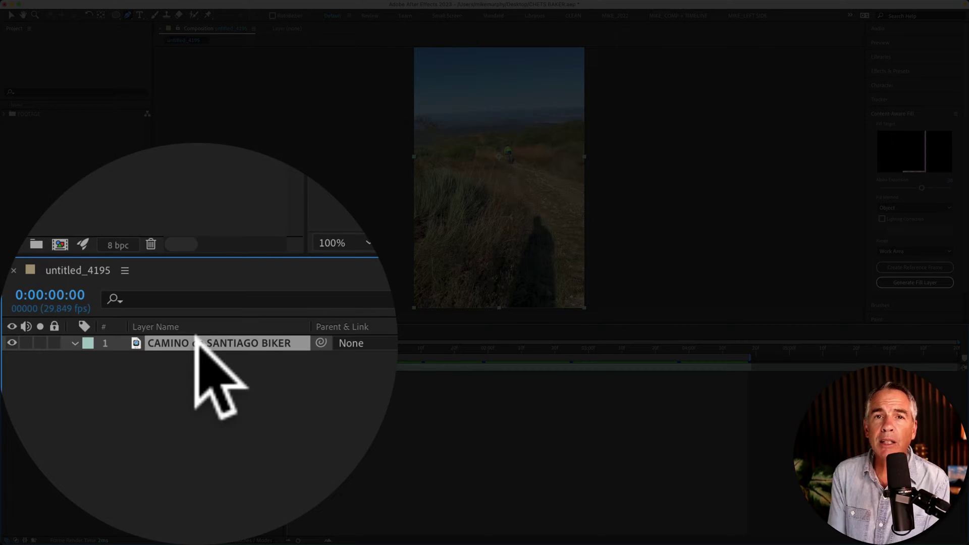
Trace a closed seven-point Pen mask around the photographer's shadow on the trail
{"action": "left_click", "coordinate": [116, 15]}
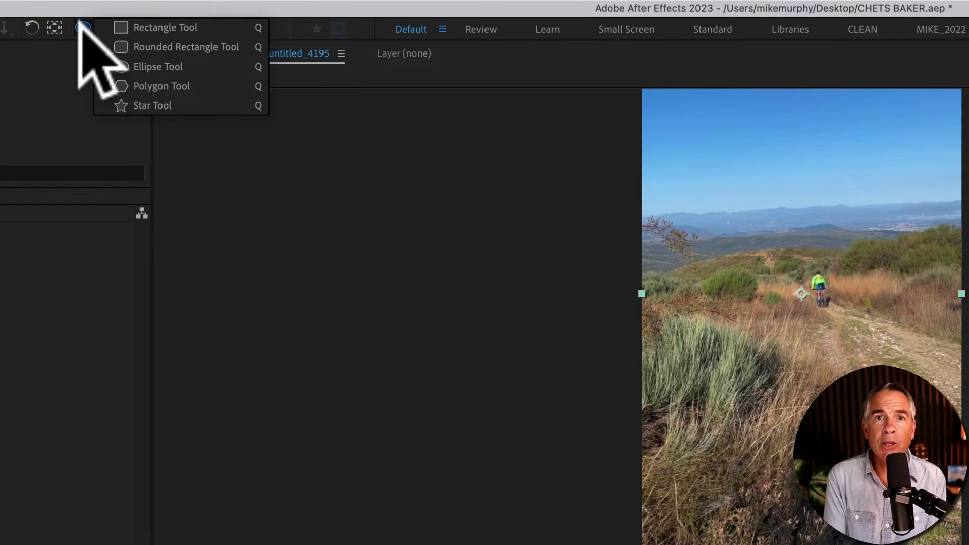
{"action": "left_click", "coordinate": [105, 27]}
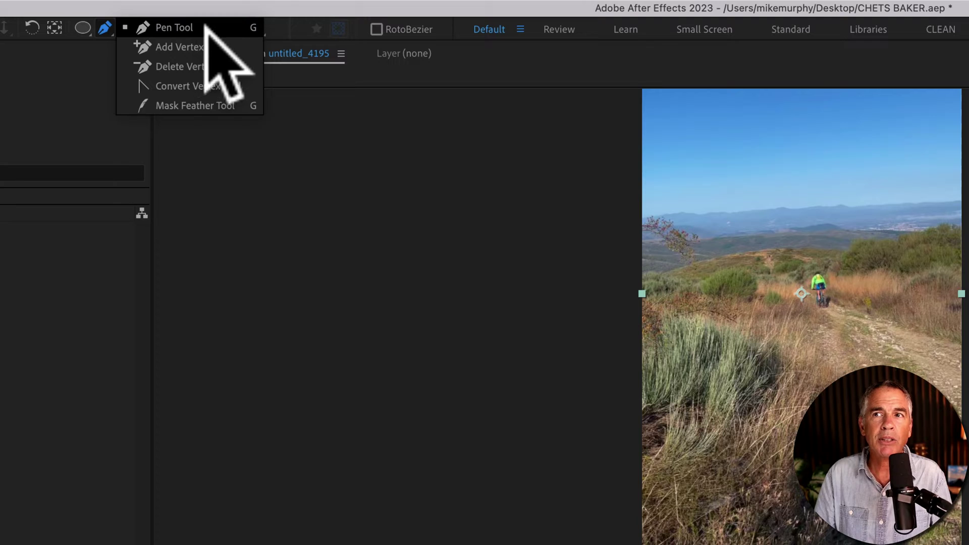
{"action": "left_click", "coordinate": [205, 28]}
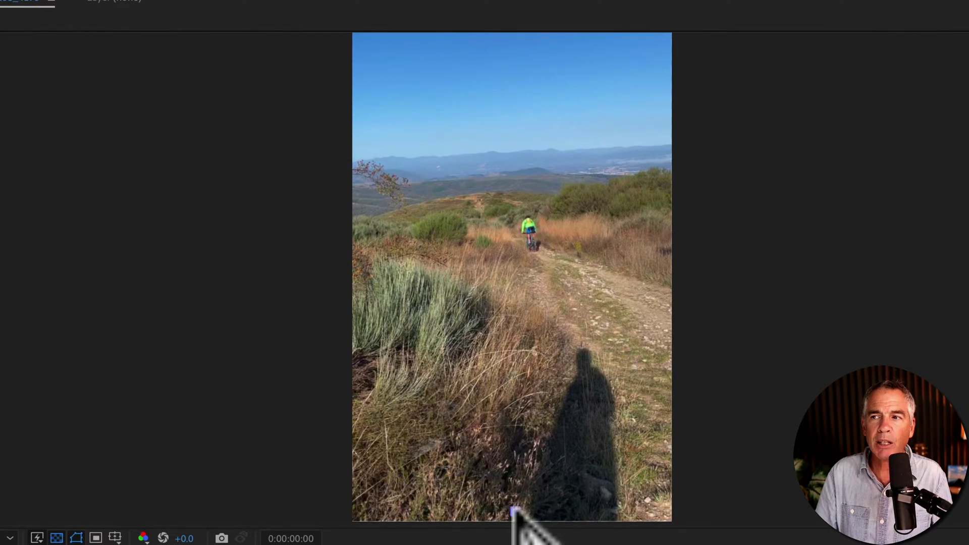
{"action": "left_click", "coordinate": [515, 511]}
{"action": "left_click", "coordinate": [519, 482]}
{"action": "left_click", "coordinate": [553, 392]}
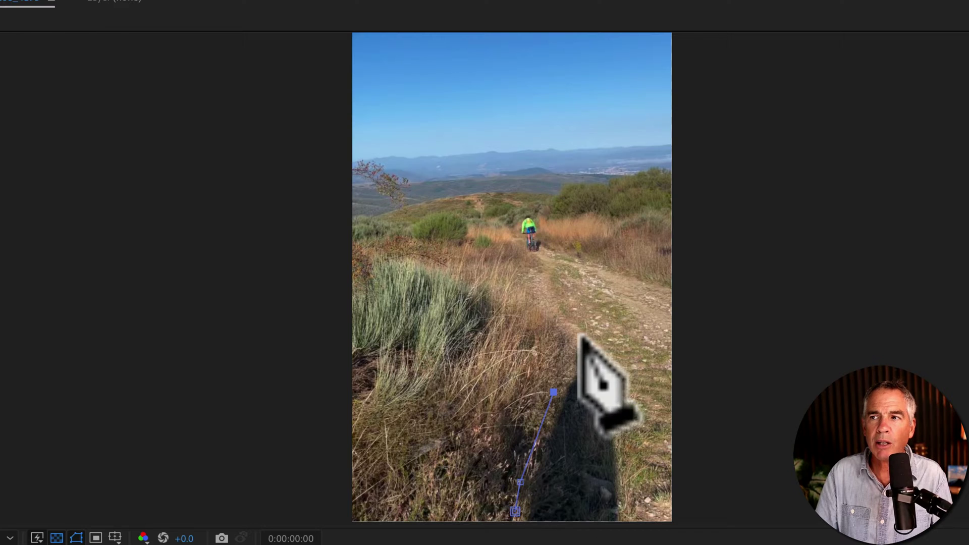
{"action": "left_click", "coordinate": [582, 336]}
{"action": "left_click", "coordinate": [605, 355]}
{"action": "left_click", "coordinate": [616, 390]}
{"action": "left_click", "coordinate": [621, 422]}
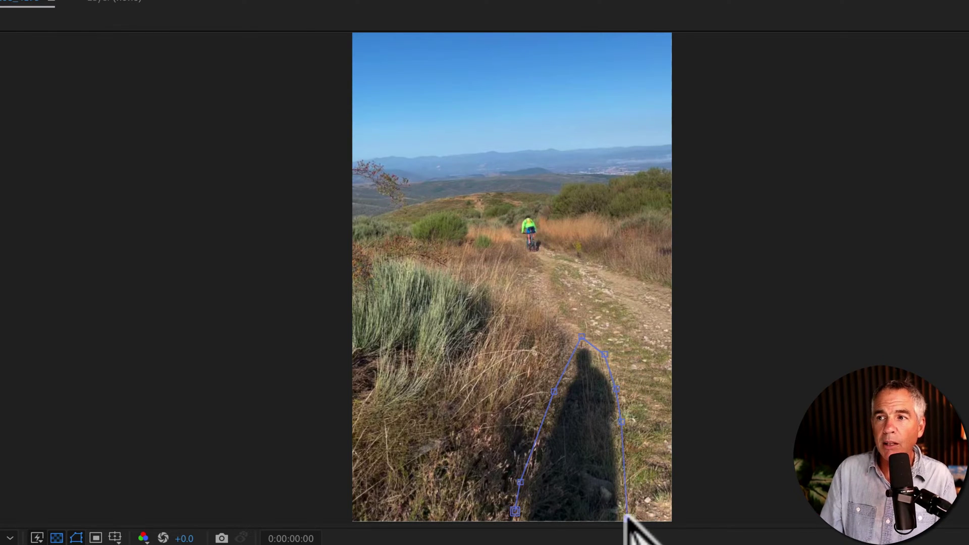
{"action": "left_click", "coordinate": [515, 511]}
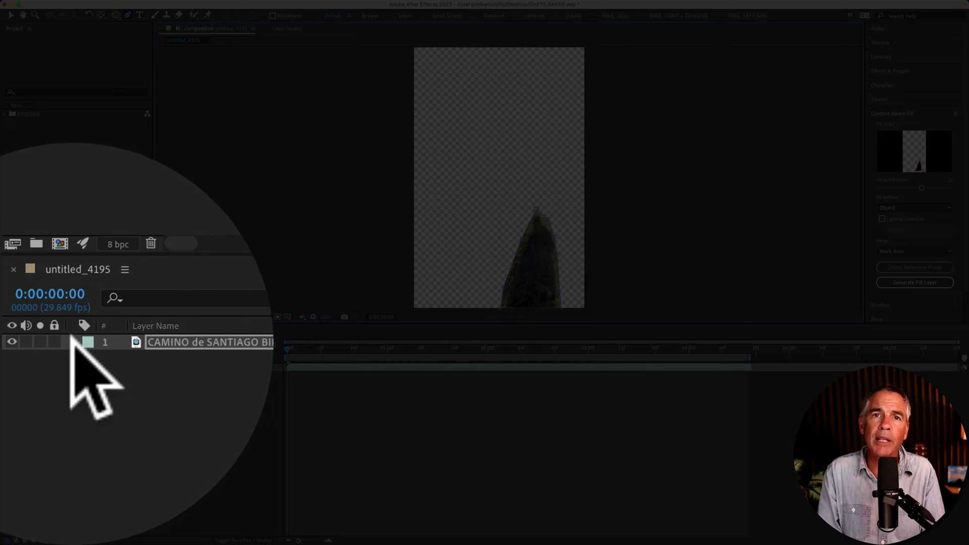
Change Mask 1's mode on the biker layer from Add to Subtract
{"action": "left_click", "coordinate": [37, 367]}
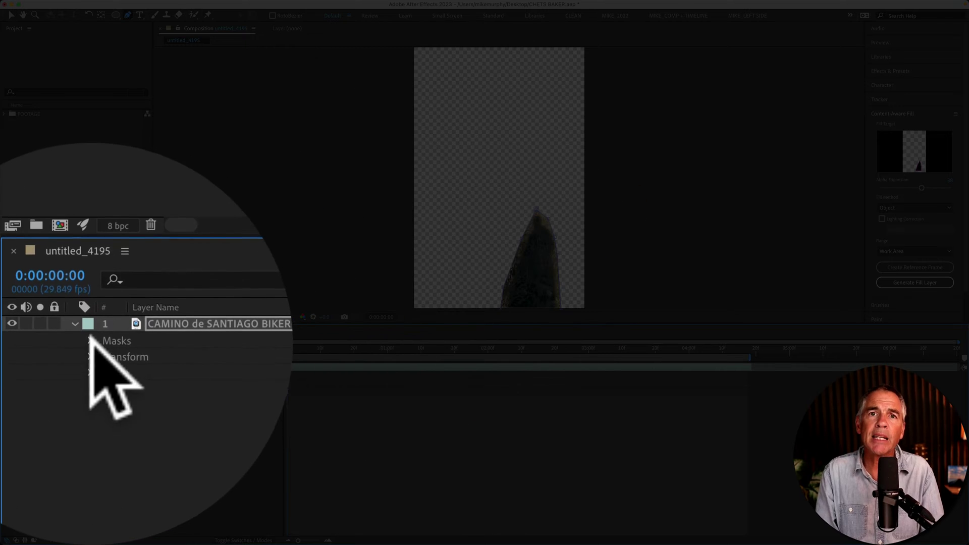
{"action": "left_click", "coordinate": [89, 313]}
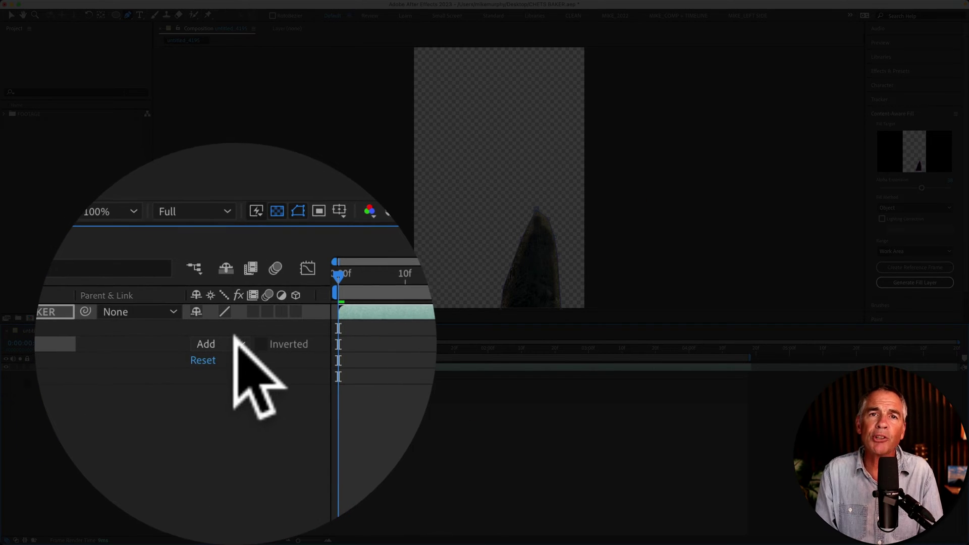
{"action": "left_click", "coordinate": [236, 343]}
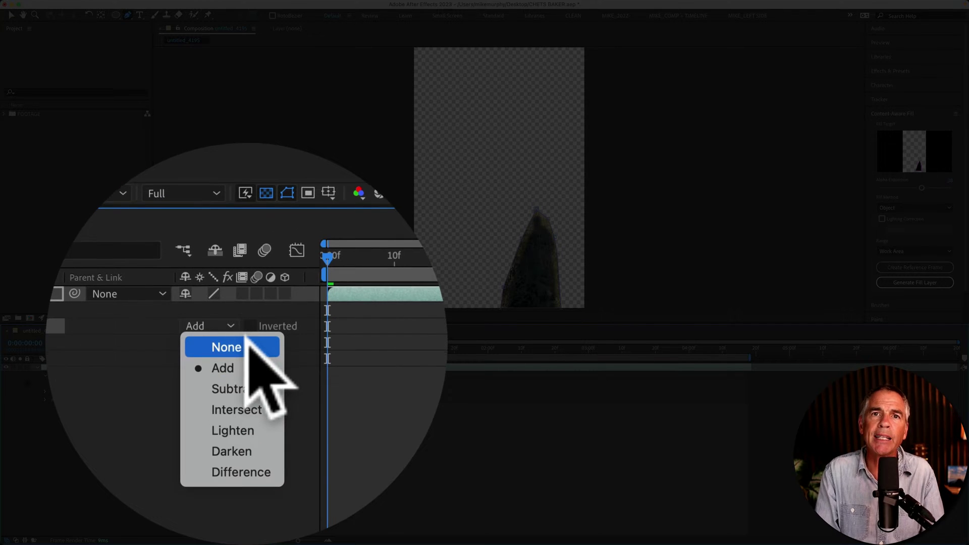
{"action": "left_click", "coordinate": [248, 344]}
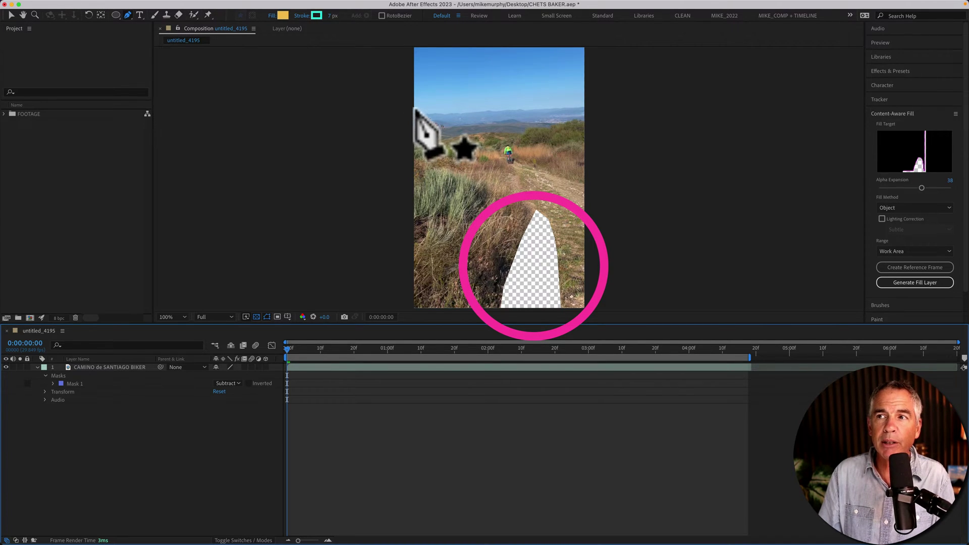
Draw Mask 2 around the branch at the left edge and set it to Subtract
{"action": "left_click", "coordinate": [88, 367]}
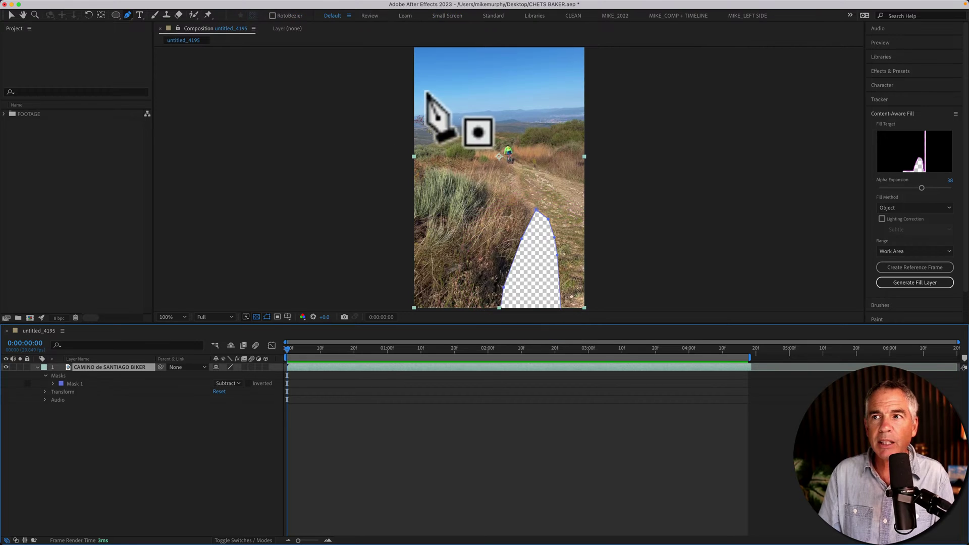
{"action": "left_click", "coordinate": [415, 106]}
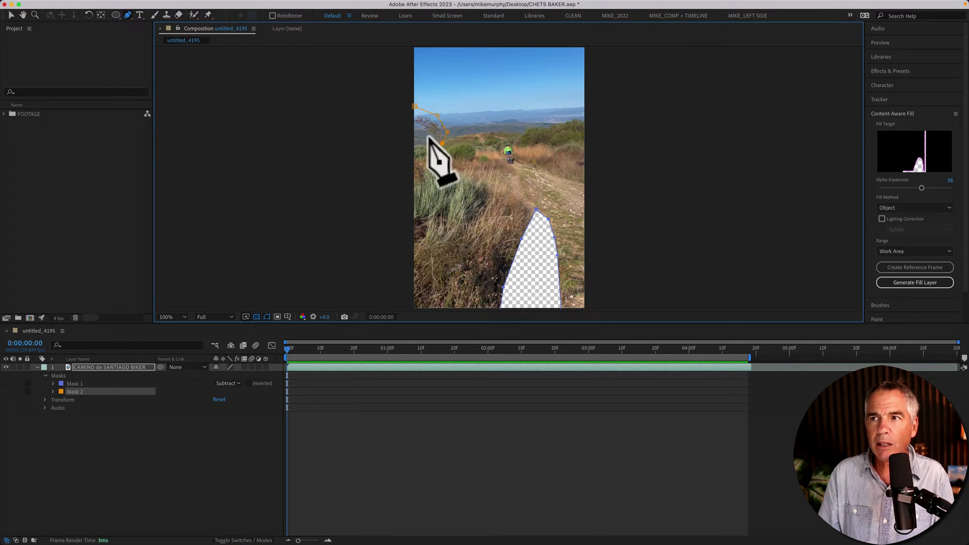
{"action": "left_click", "coordinate": [413, 125]}
{"action": "left_click", "coordinate": [414, 105]}
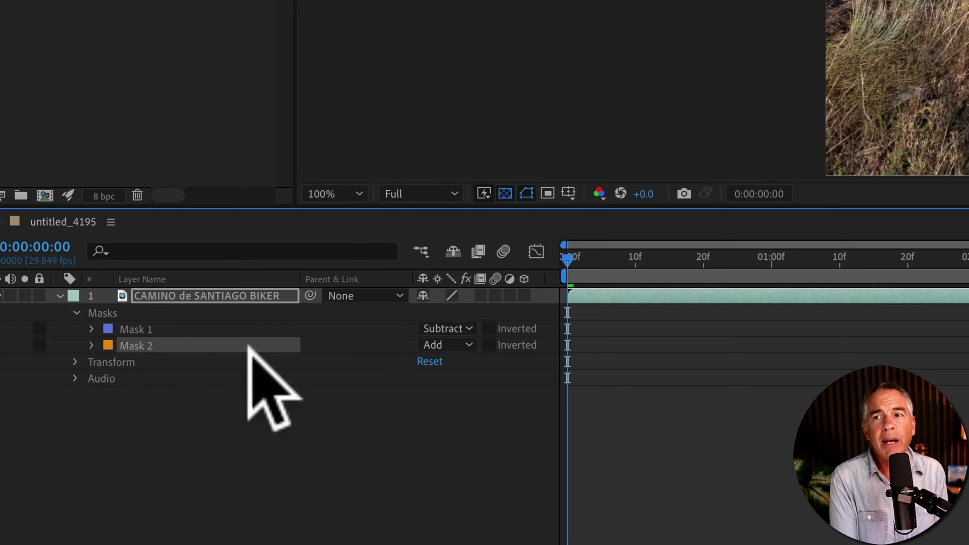
{"action": "left_click", "coordinate": [467, 344]}
{"action": "left_click", "coordinate": [478, 408]}
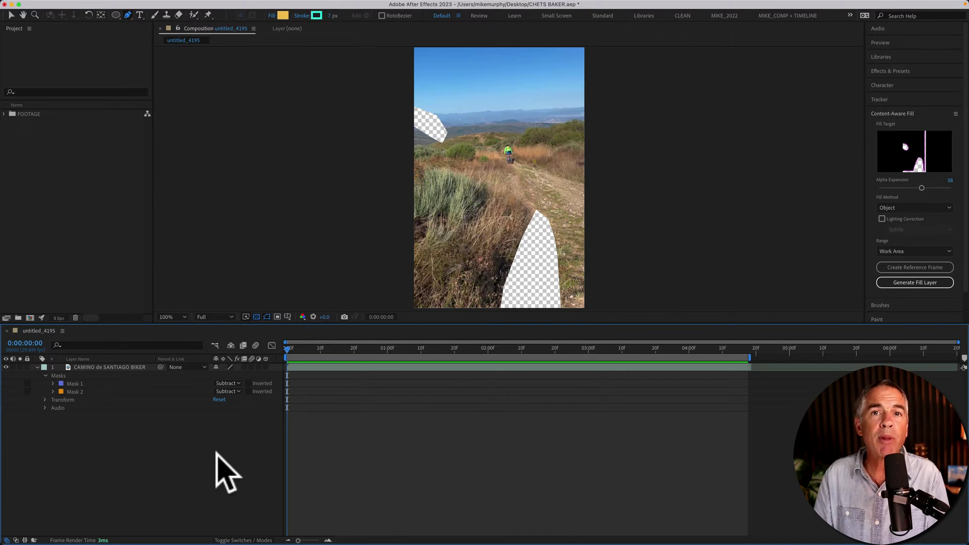
Move about two seconds into the clip and select both Mask 1 and Mask 2
{"action": "left_click_drag", "start_coordinate": [288, 348], "coordinate": [241, 370]}
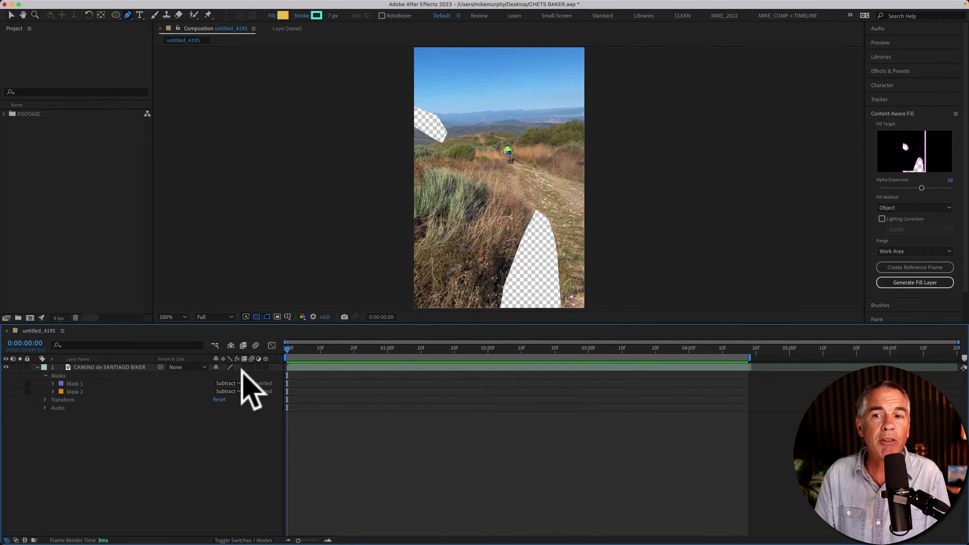
{"action": "left_click", "coordinate": [70, 384]}
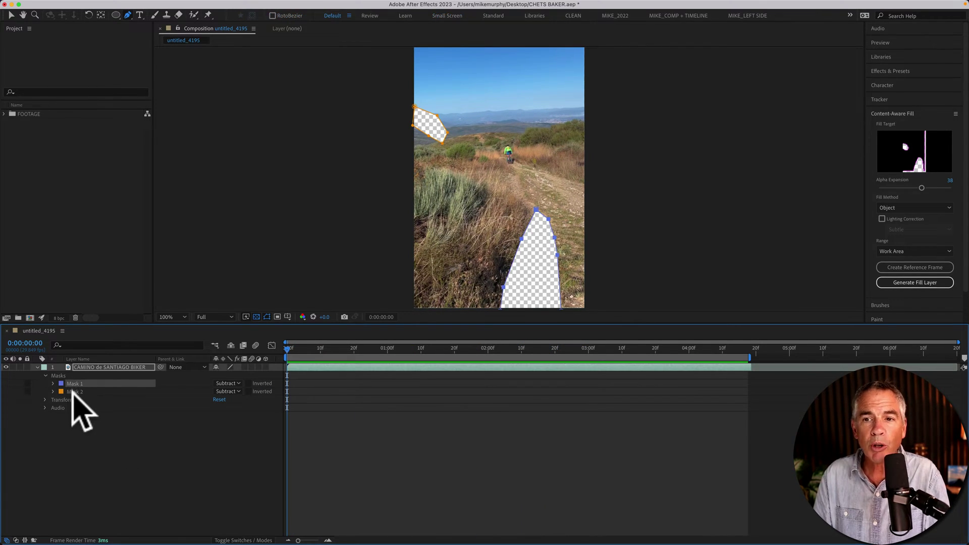
{"action": "left_click", "coordinate": [54, 383]}
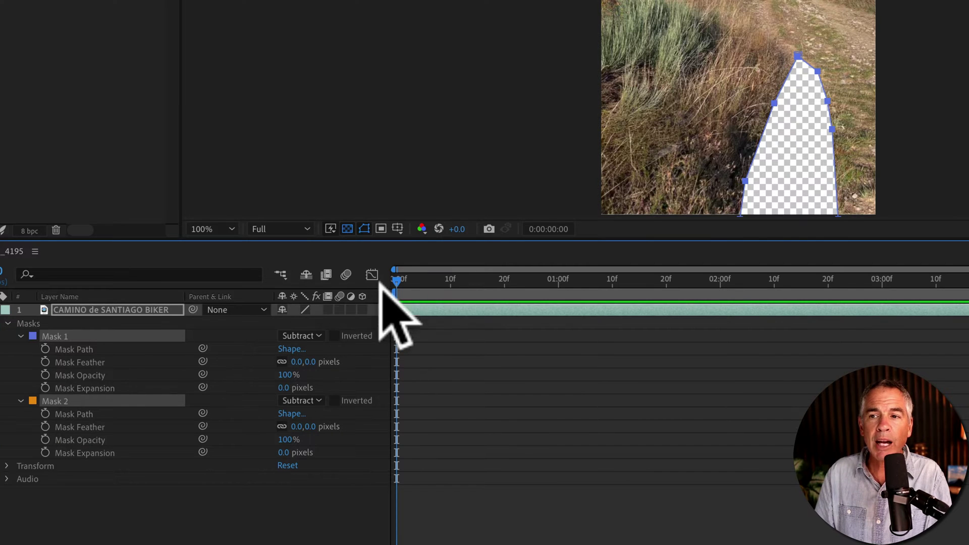
Set Mask Path keyframes on Mask 1 and Mask 2 at the first frame
{"action": "key", "text": "space"}
{"action": "key", "text": "space"}
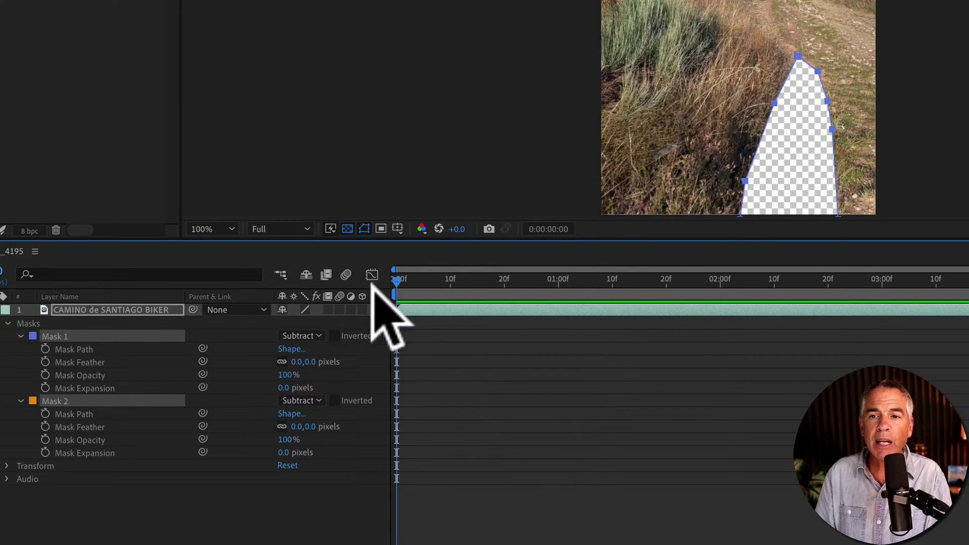
{"action": "left_click", "coordinate": [44, 349]}
{"action": "left_click", "coordinate": [45, 414]}
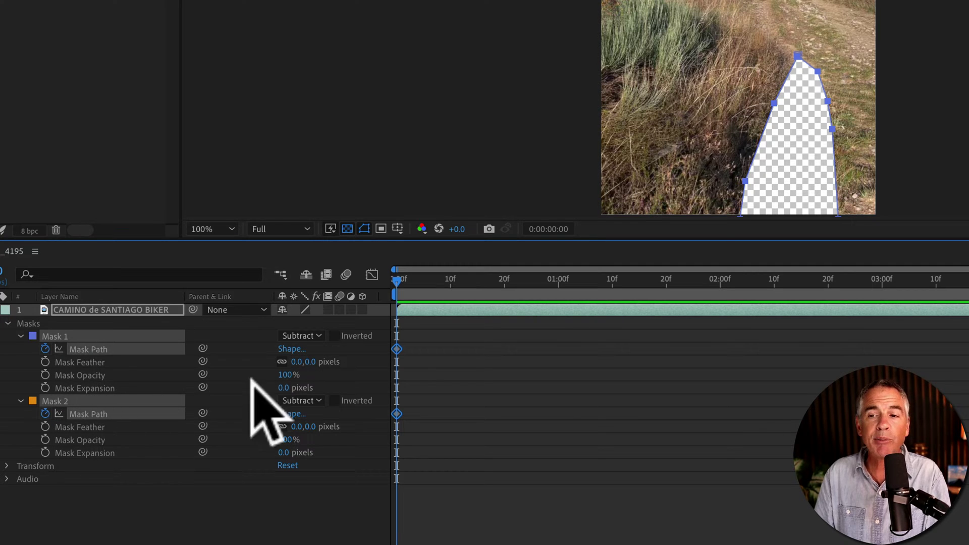
Scrub through later frames to compare the masks with the moving shadow and branch
{"action": "left_click_drag", "start_coordinate": [397, 279], "coordinate": [467, 282]}
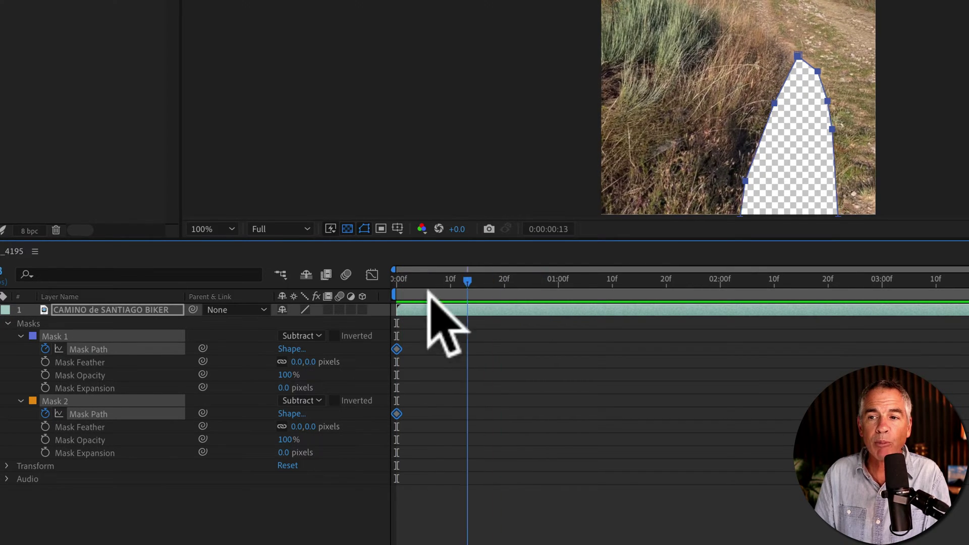
{"action": "key", "text": "Home"}
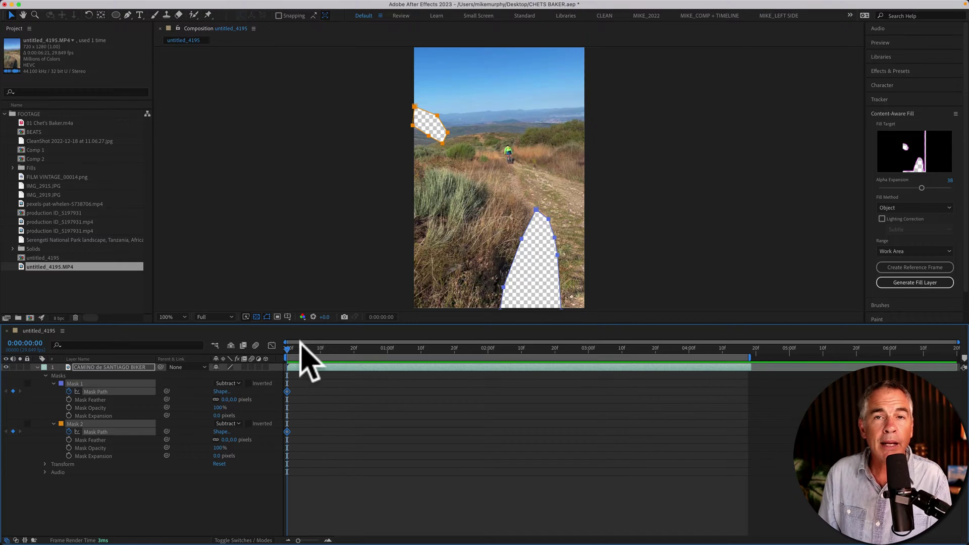
{"action": "left_click_drag", "start_coordinate": [290, 349], "coordinate": [357, 348]}
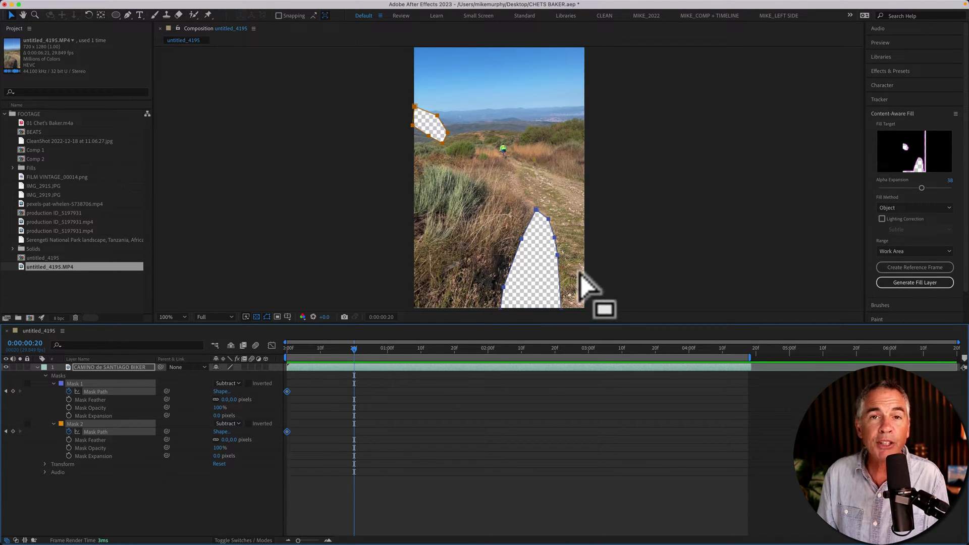
{"action": "left_click_drag", "start_coordinate": [355, 349], "coordinate": [661, 394]}
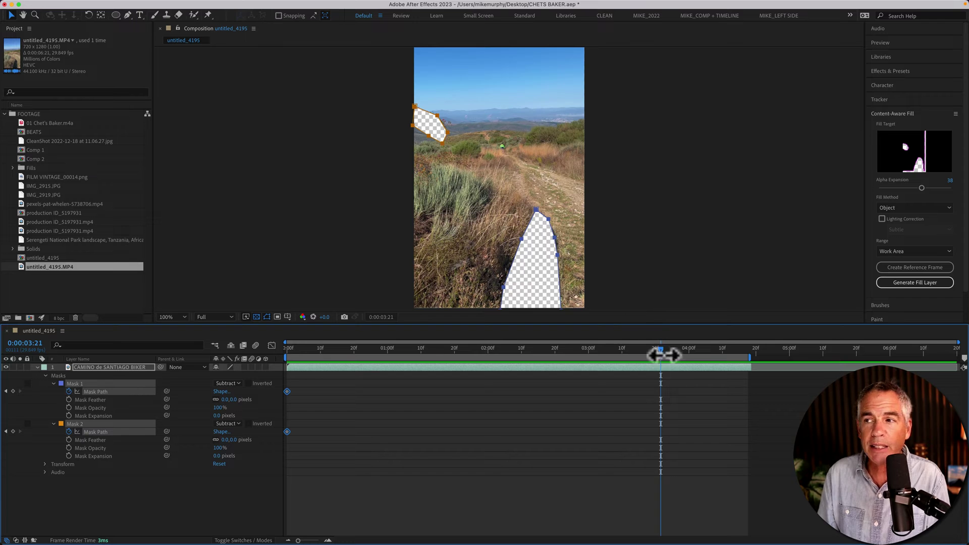
Return near frame 10 and set Mask 1's mode to None
{"action": "left_click_drag", "start_coordinate": [659, 349], "coordinate": [321, 364]}
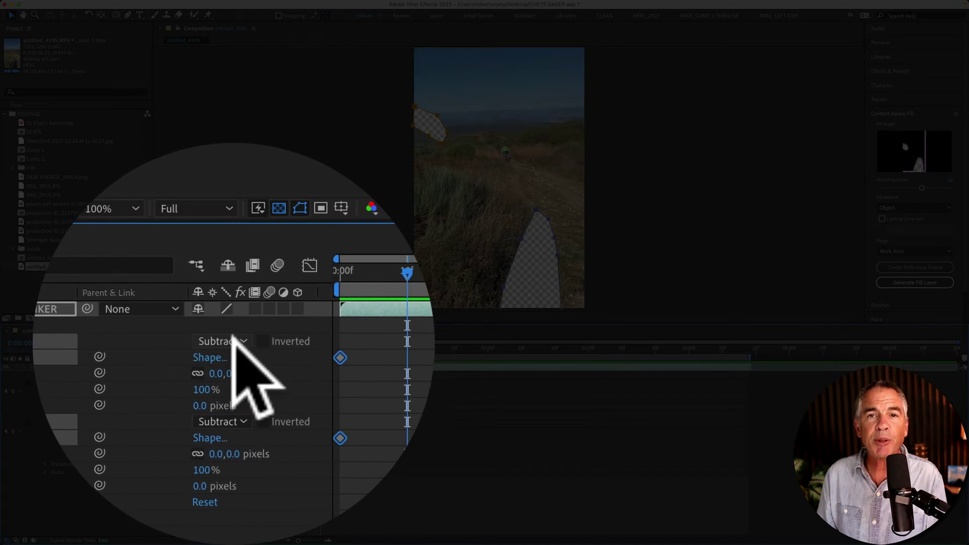
{"action": "left_click", "coordinate": [231, 383]}
{"action": "left_click", "coordinate": [234, 393]}
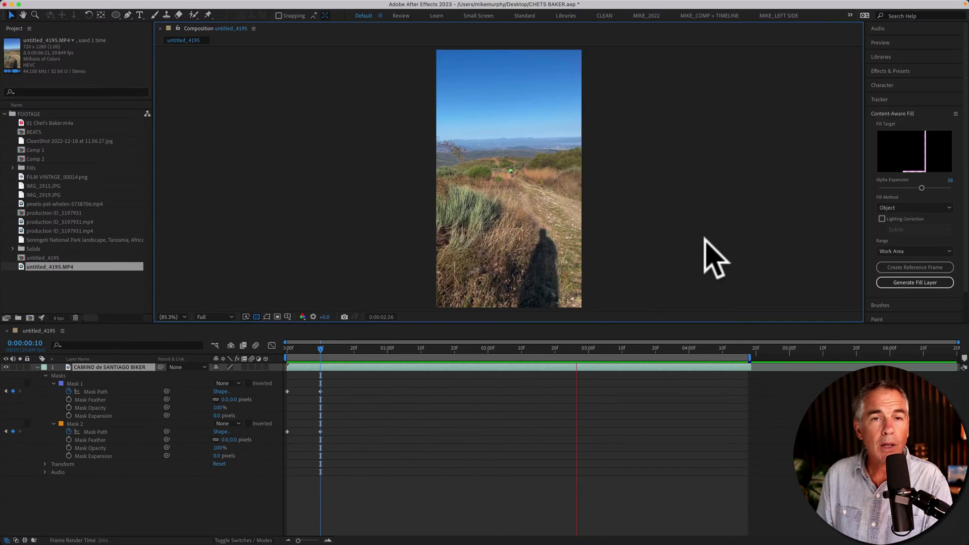
Pan the viewer to the masks, fit the whole frame, and jump back to frame 10
{"action": "scroll", "coordinate": [714, 257], "scroll_direction": "up", "scroll_amount": 5}
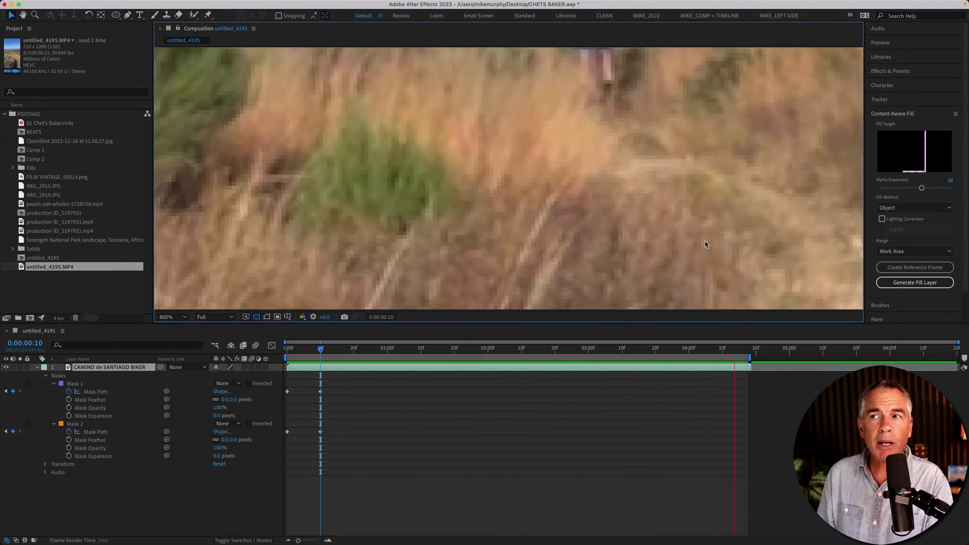
{"action": "scroll", "coordinate": [715, 258], "scroll_direction": "down", "scroll_amount": 5}
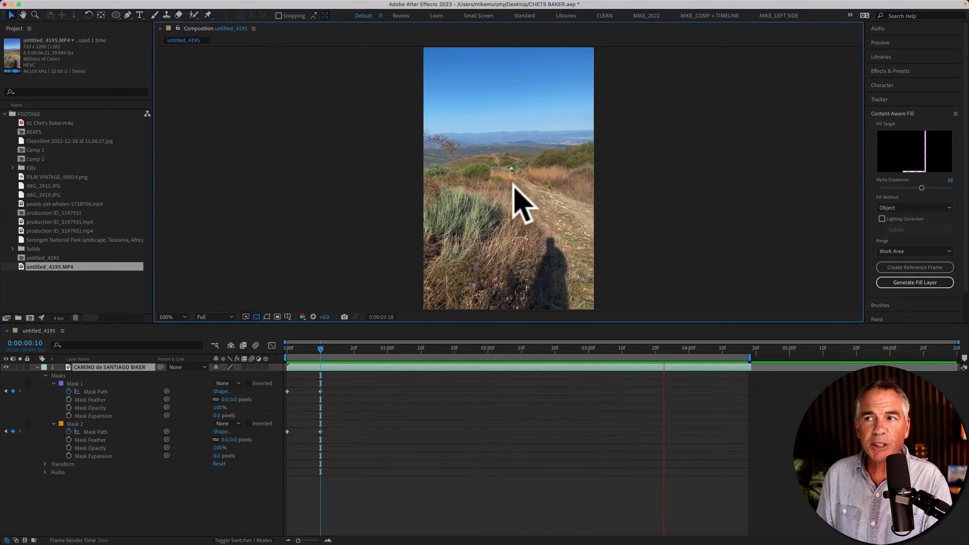
{"action": "key", "text": "h"}
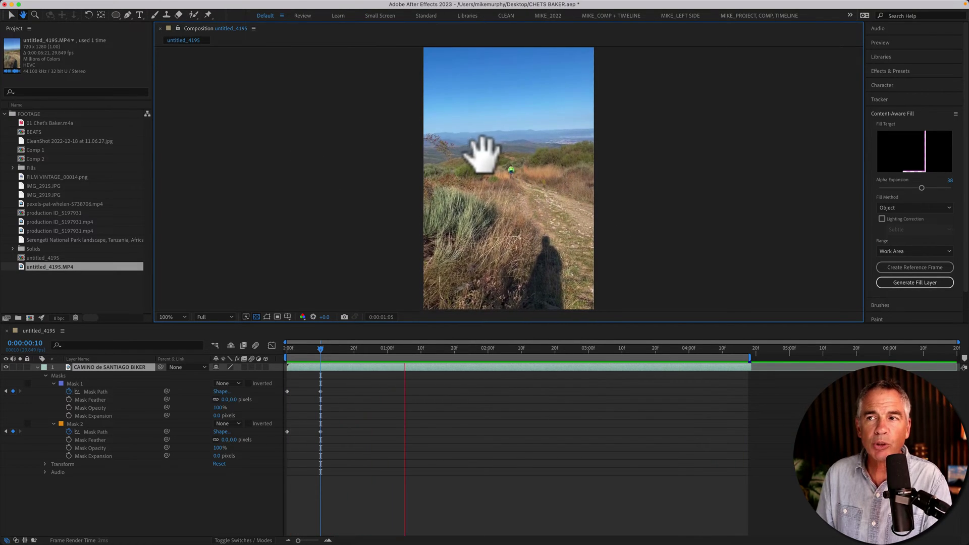
{"action": "left_click_drag", "start_coordinate": [489, 155], "coordinate": [464, 113]}
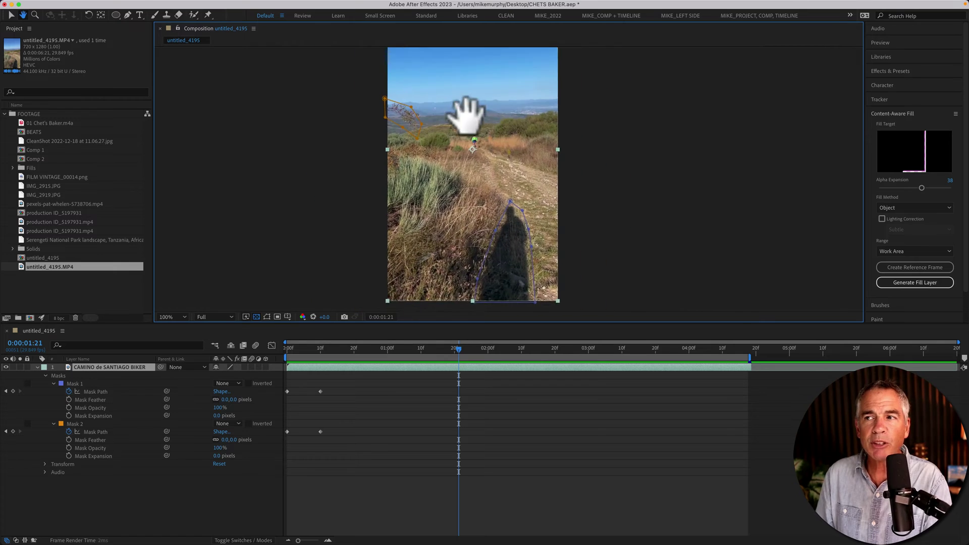
{"action": "key", "text": "v"}
{"action": "key", "text": "shift+/"}
{"action": "key", "text": "j"}
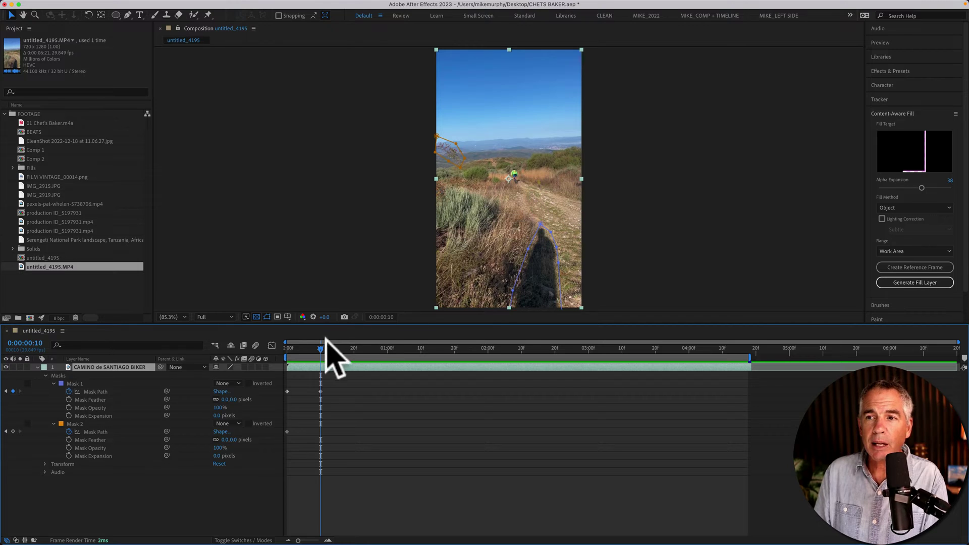
At 200% zoom, adjust vertices of the shadow mask and the branch mask to fit
{"action": "key", "text": "period"}
{"action": "key", "text": "period"}
{"action": "key", "text": "period"}
{"action": "left_click_drag", "start_coordinate": [603, 295], "coordinate": [532, 162]}
{"action": "key", "text": "v"}
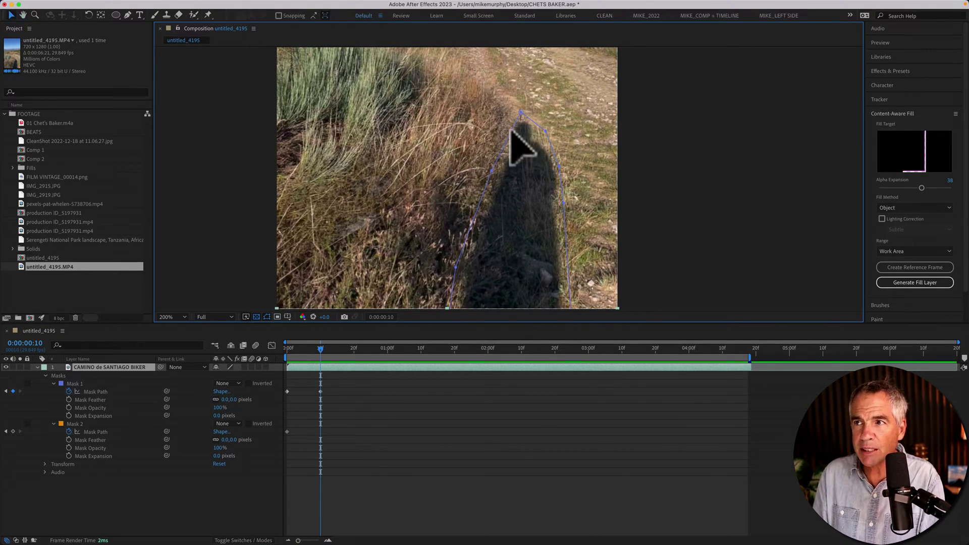
{"action": "left_click", "coordinate": [492, 173]}
{"action": "left_click_drag", "start_coordinate": [492, 173], "coordinate": [493, 281]}
{"action": "key", "text": "h"}
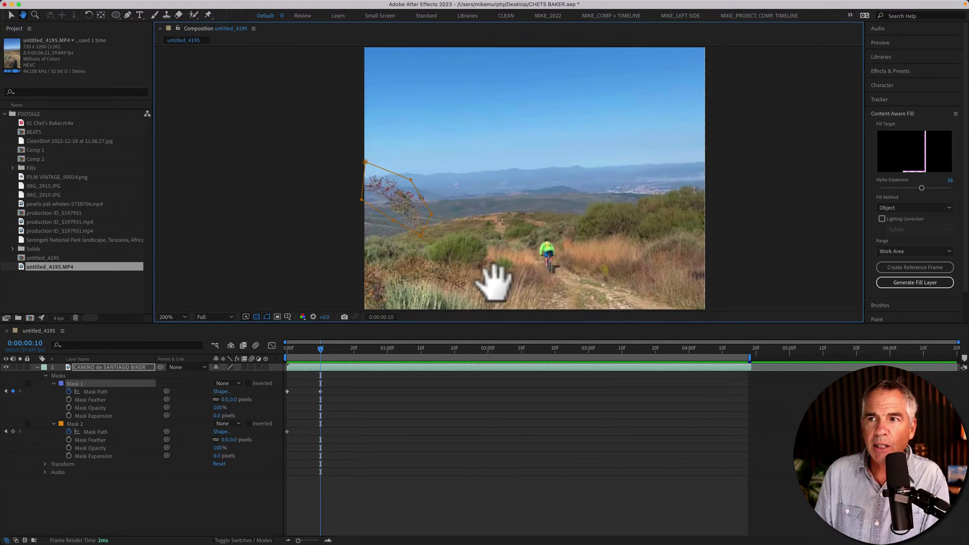
{"action": "key", "text": "v"}
{"action": "left_click", "coordinate": [421, 234]}
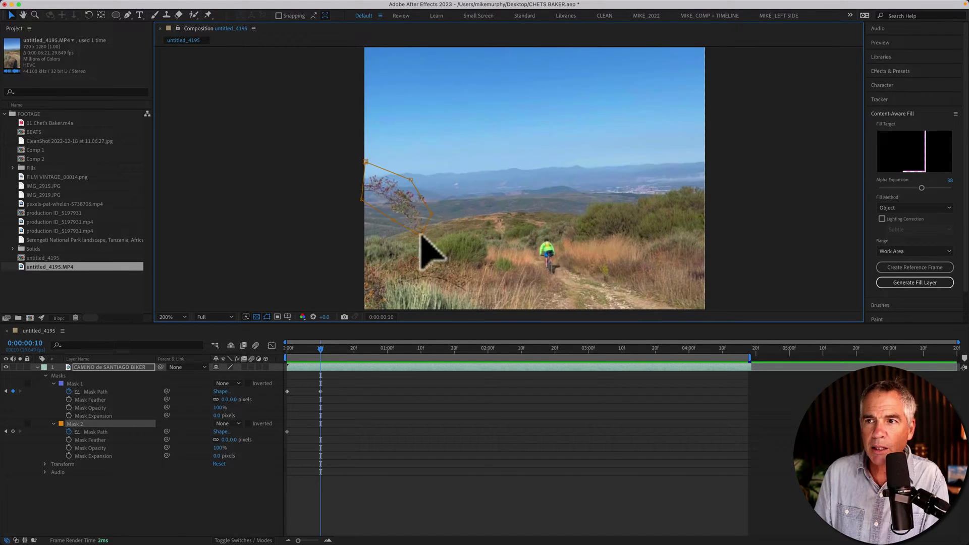
{"action": "left_click_drag", "start_coordinate": [421, 233], "coordinate": [422, 238]}
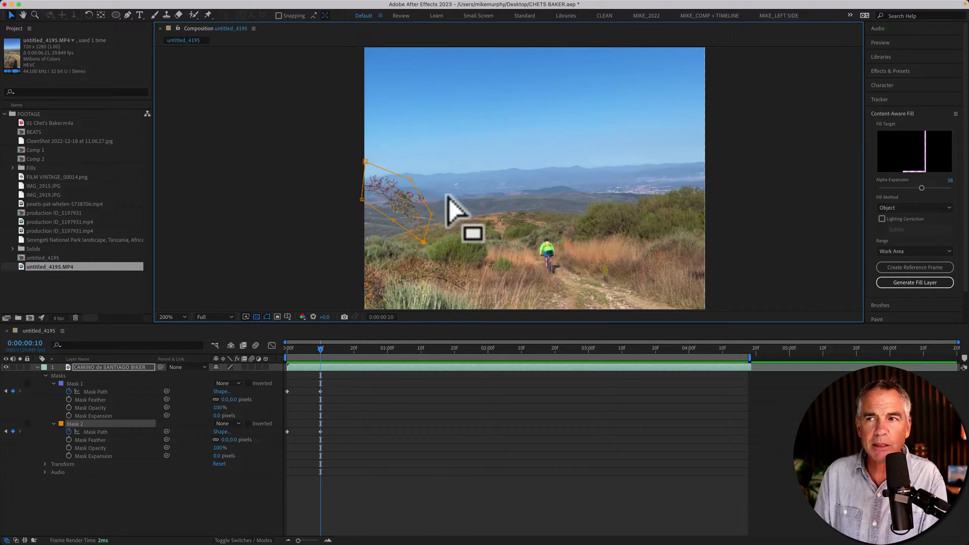
Check the masks at later frames and end the work area at the current time
{"action": "left_click_drag", "start_coordinate": [320, 348], "coordinate": [354, 348]}
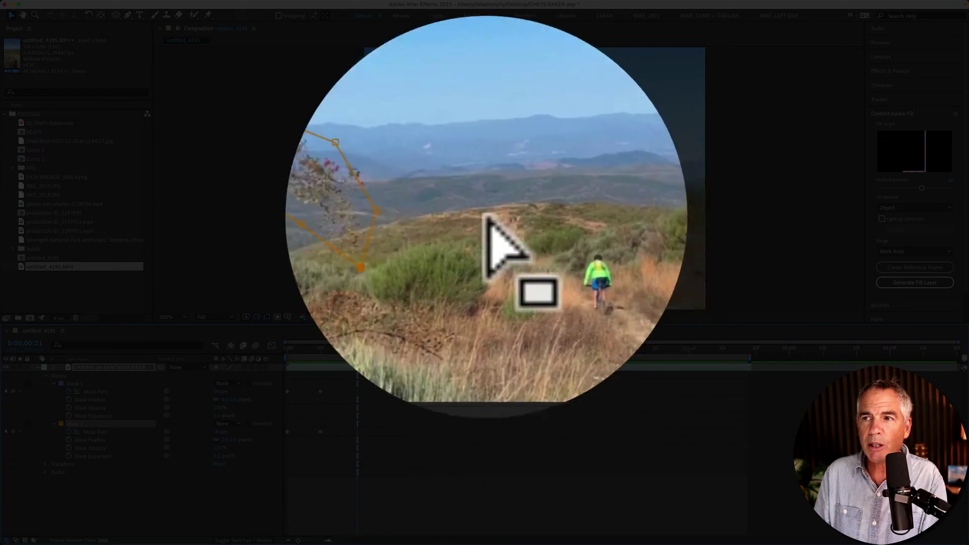
{"action": "key", "text": "space"}
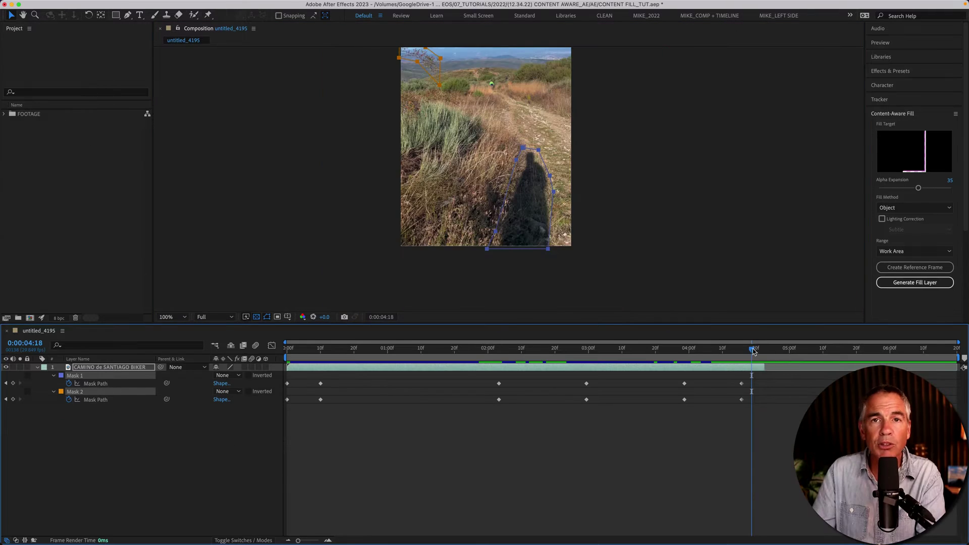
{"action": "mouse_move", "coordinate": [752, 348]}
{"action": "left_mouse_down"}
{"action": "mouse_move", "coordinate": [781, 348]}
{"action": "mouse_move", "coordinate": [754, 350]}
{"action": "left_mouse_up"}
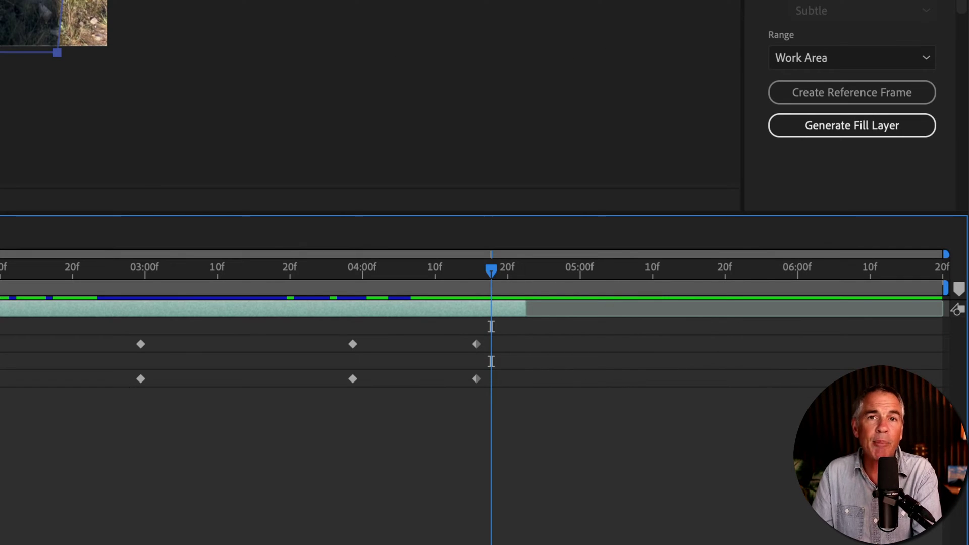
{"action": "key", "text": "n"}
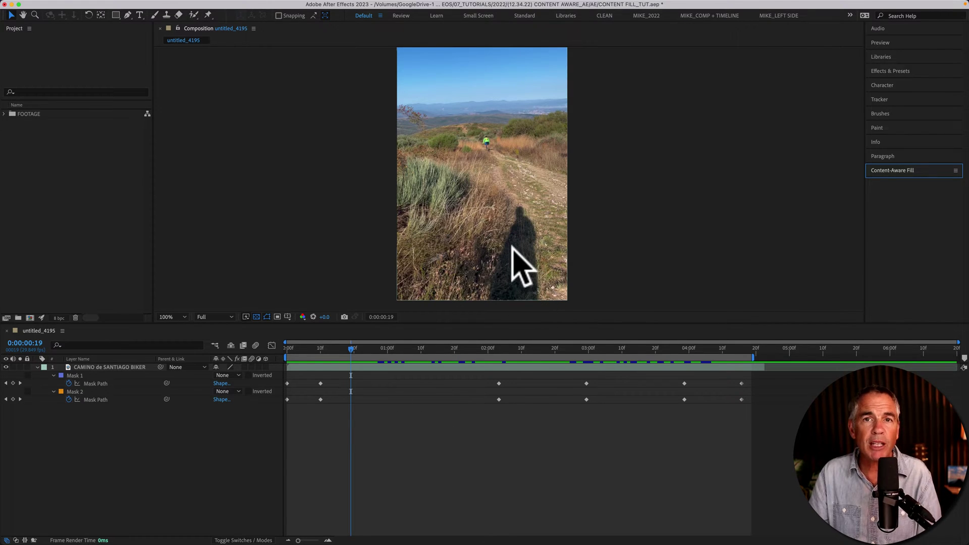
Expand the Content-Aware Fill settings and save the project
{"action": "left_click", "coordinate": [885, 172]}
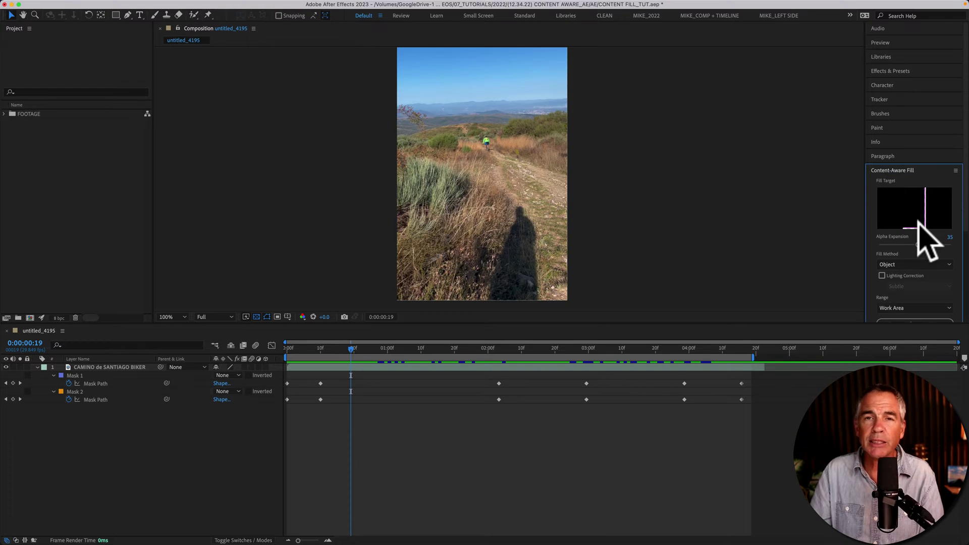
{"action": "scroll", "coordinate": [919, 226], "scroll_direction": "down", "scroll_amount": 3}
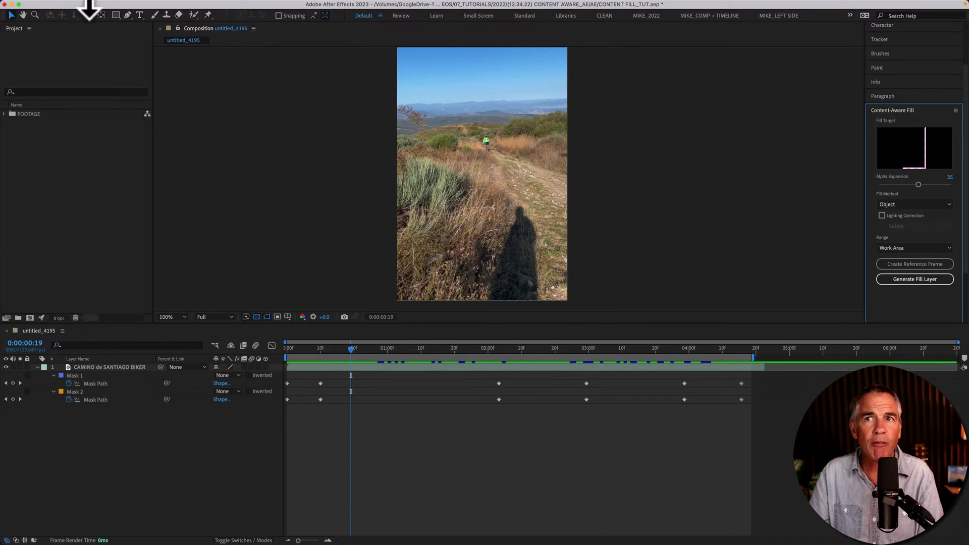
{"action": "left_click", "coordinate": [79, 6]}
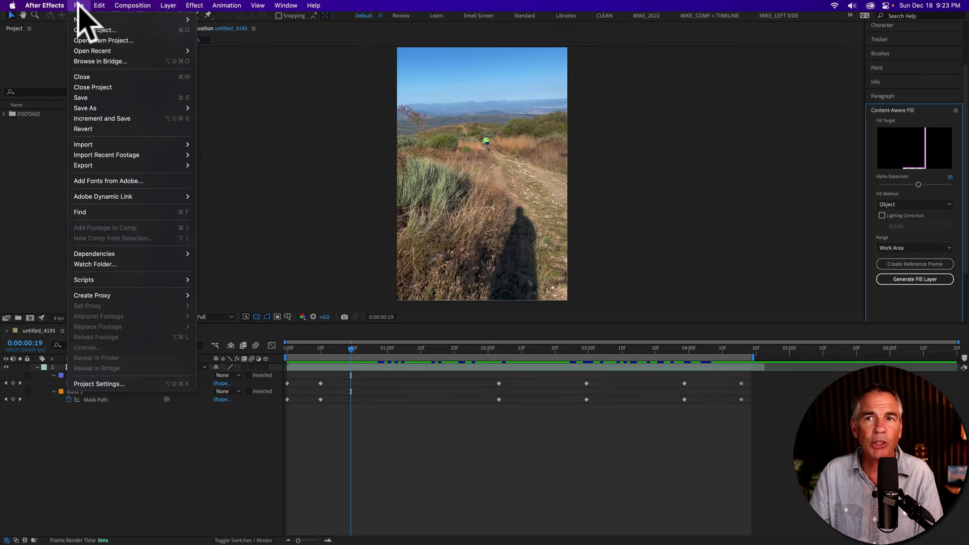
{"action": "left_click", "coordinate": [104, 97]}
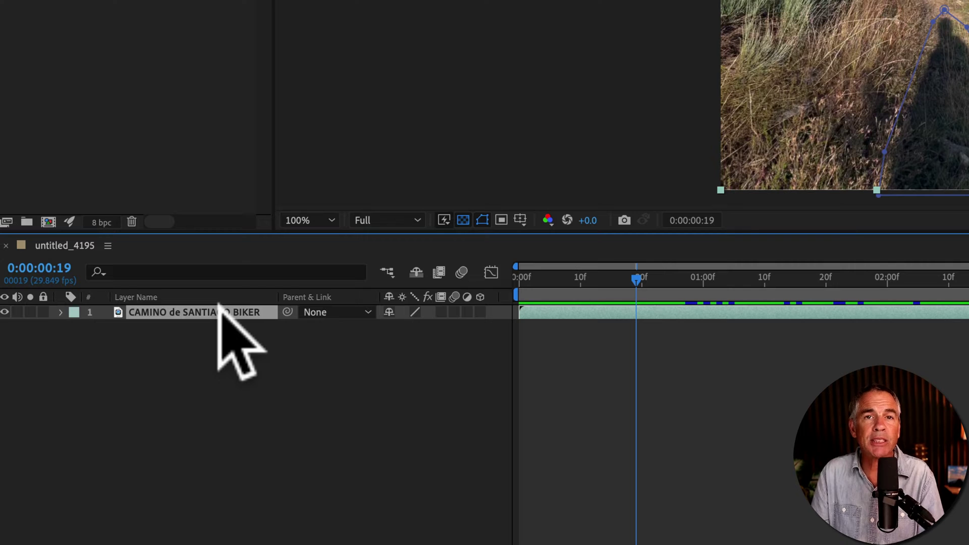
Select Mask 1 and Mask 2 together and set both to Subtract
{"action": "left_click", "coordinate": [61, 312]}
{"action": "left_click", "coordinate": [126, 342]}
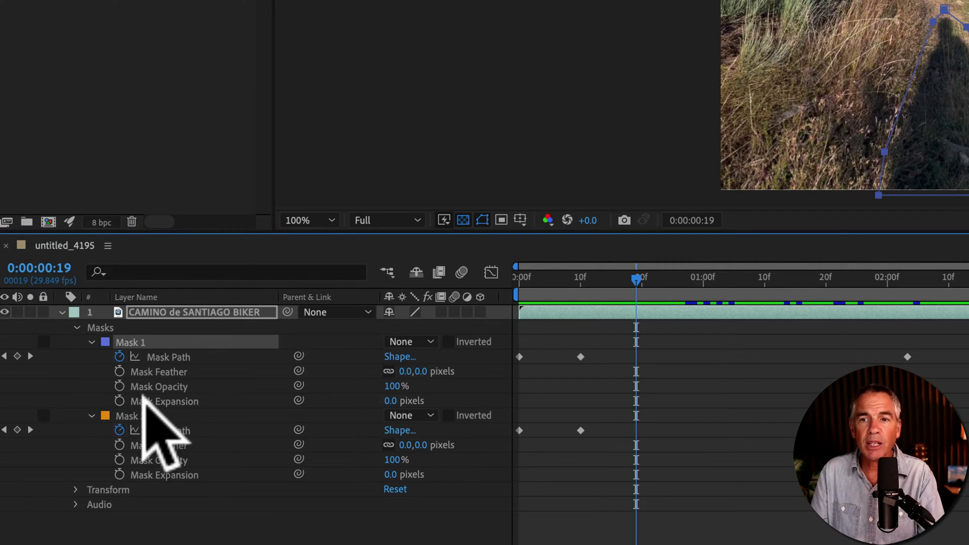
{"action": "left_click", "coordinate": [140, 415], "text": "shift"}
{"action": "left_click", "coordinate": [428, 339]}
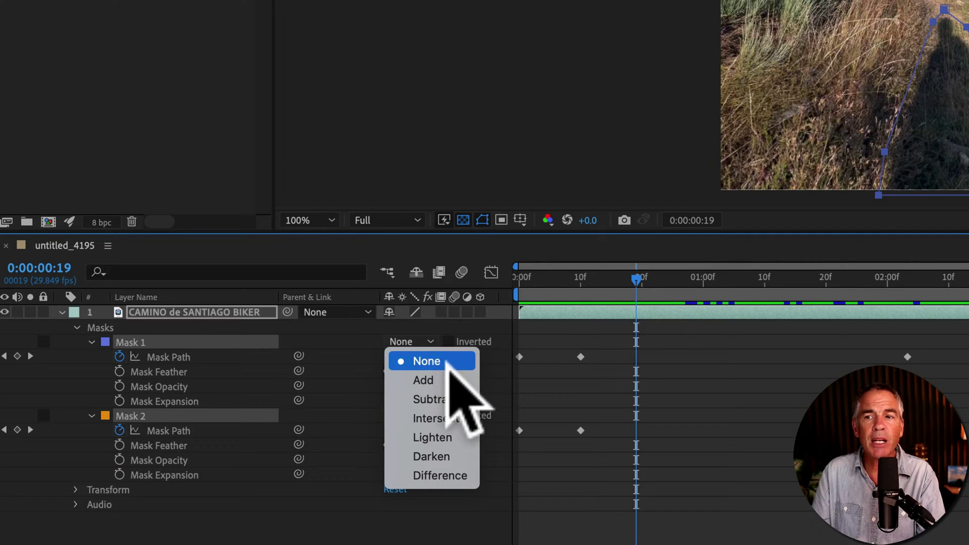
{"action": "left_click", "coordinate": [452, 399]}
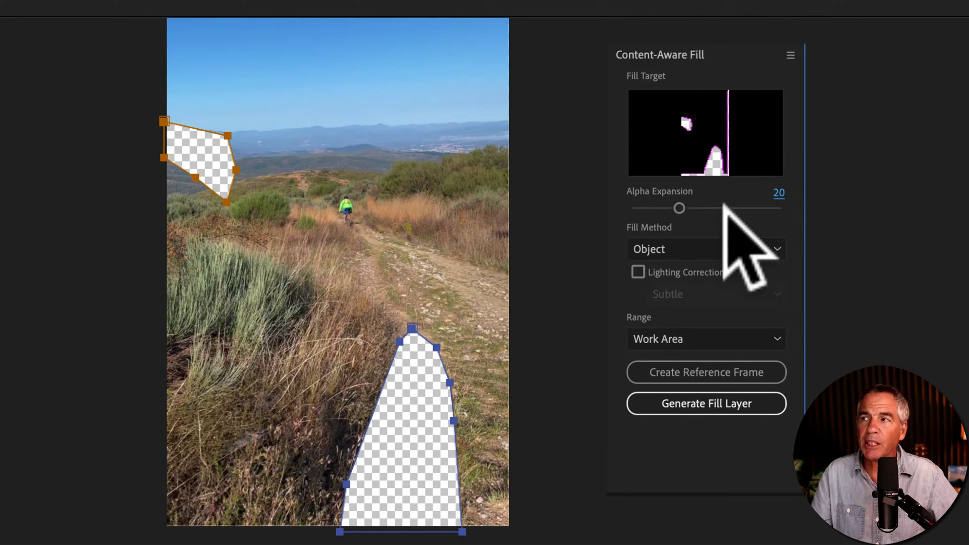
Keep Fill Method Object and Range Work Area, then generate the content-aware fill layer
{"action": "left_click", "coordinate": [747, 247]}
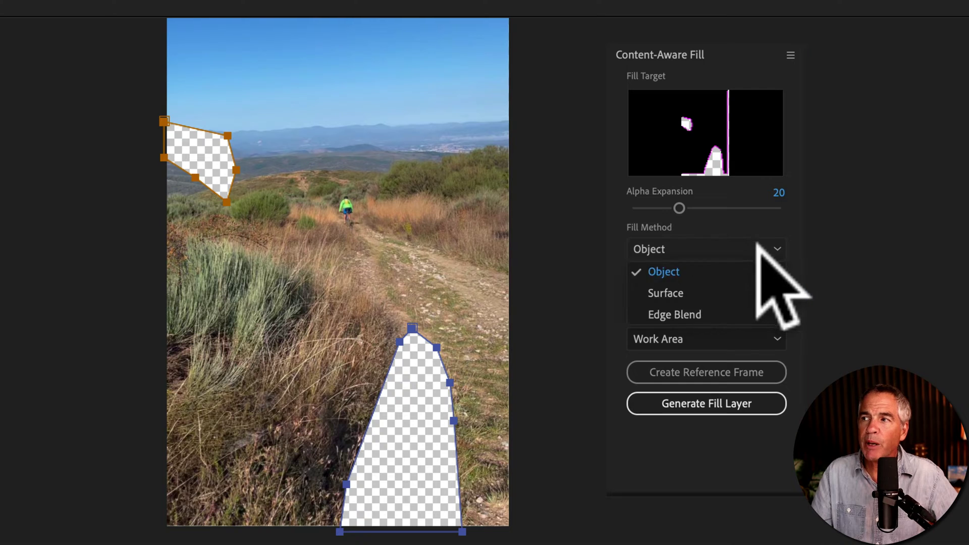
{"action": "left_click", "coordinate": [745, 270]}
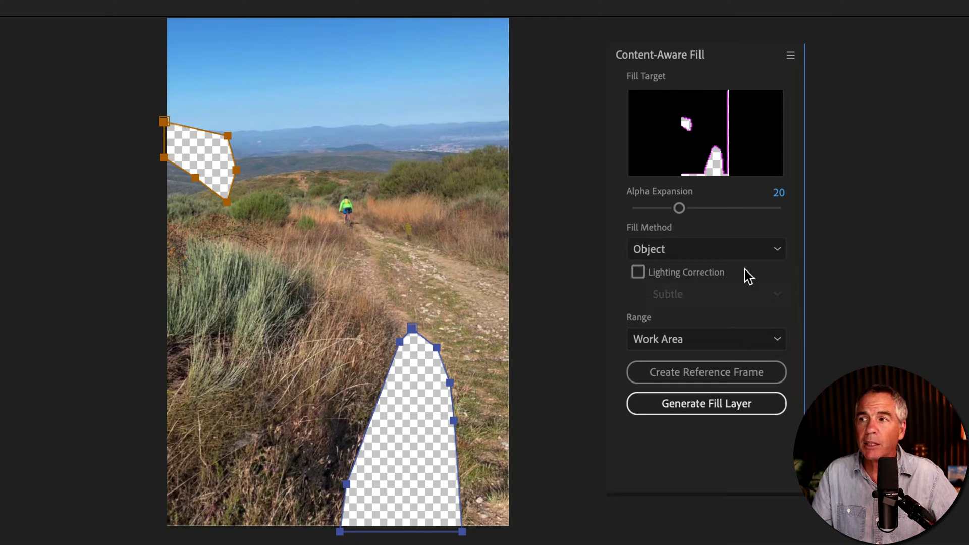
{"action": "left_click", "coordinate": [755, 339]}
{"action": "left_click", "coordinate": [745, 385]}
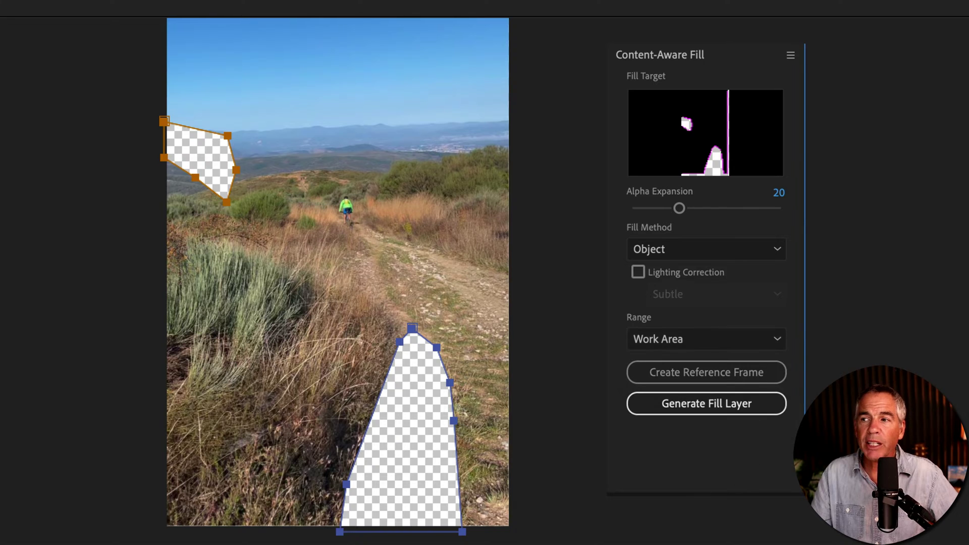
{"action": "left_click", "coordinate": [766, 337]}
{"action": "left_click", "coordinate": [761, 274]}
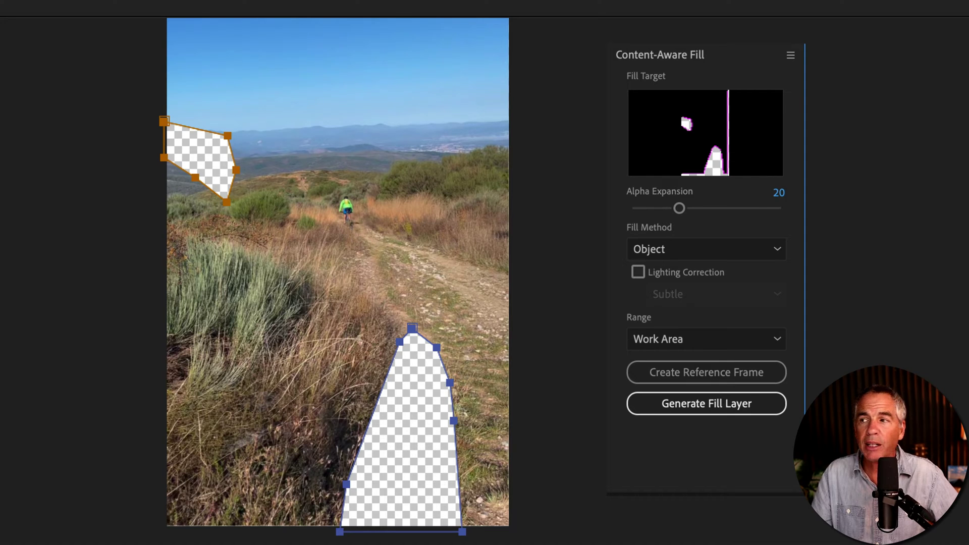
{"action": "left_click", "coordinate": [736, 403]}
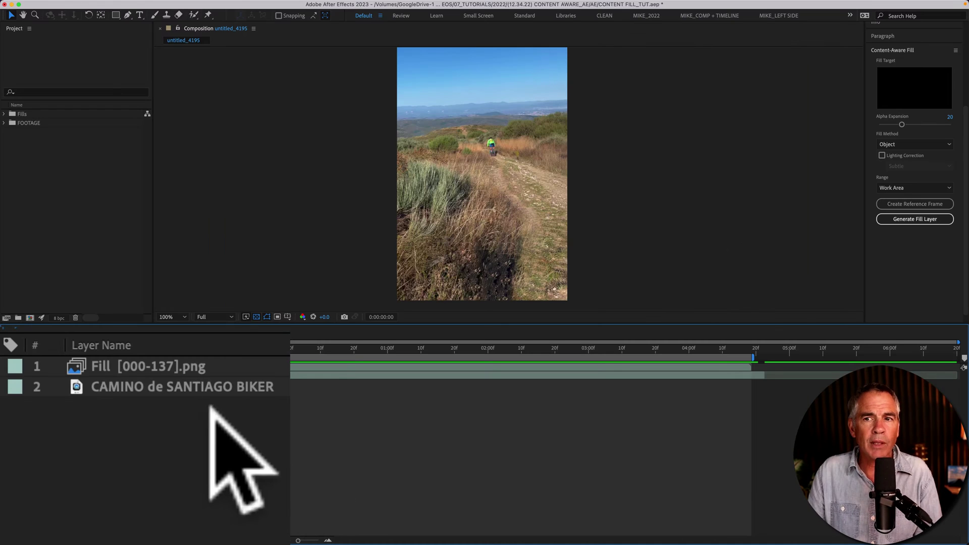
Select the Fill [000-137].png layer and scrub through the work area to check the shadow and branch removal
{"action": "left_click", "coordinate": [129, 366]}
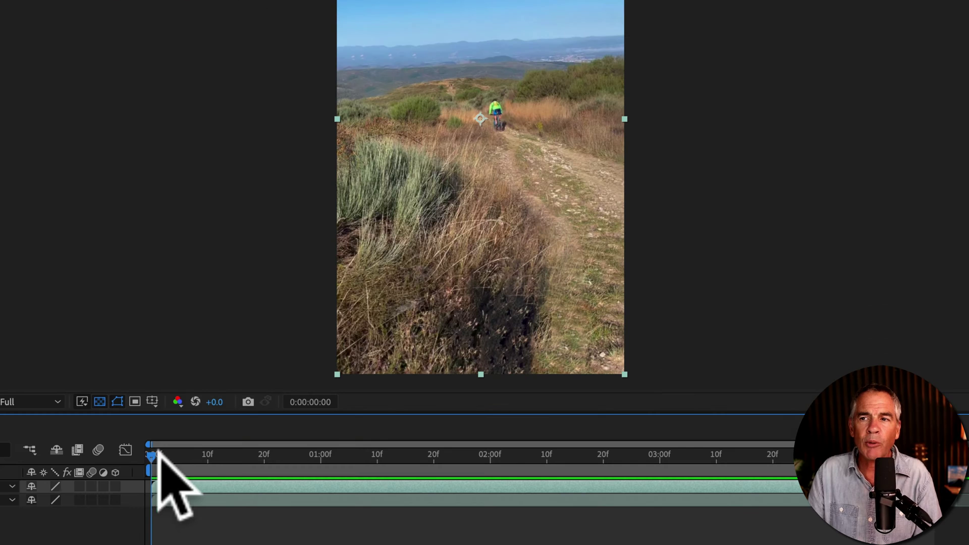
{"action": "left_click_drag", "start_coordinate": [157, 455], "coordinate": [720, 475]}
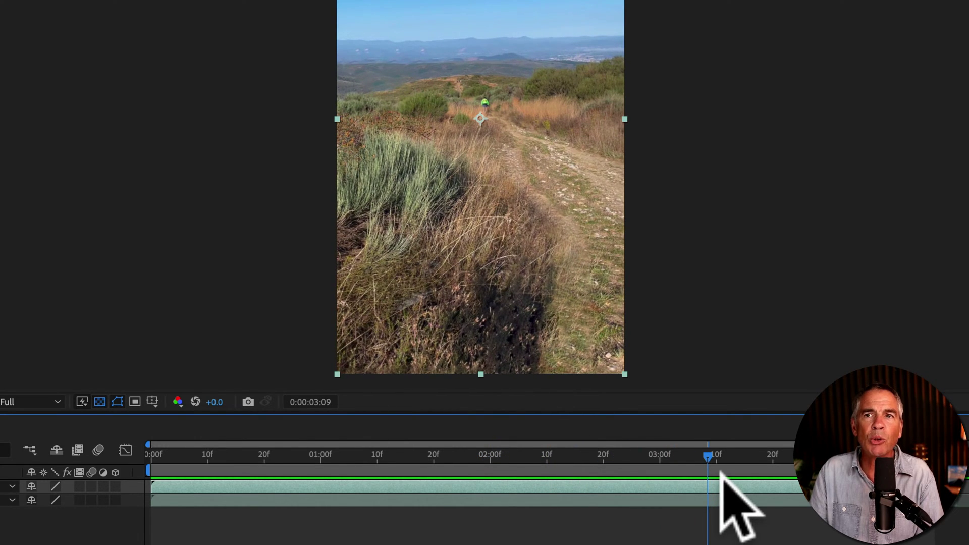